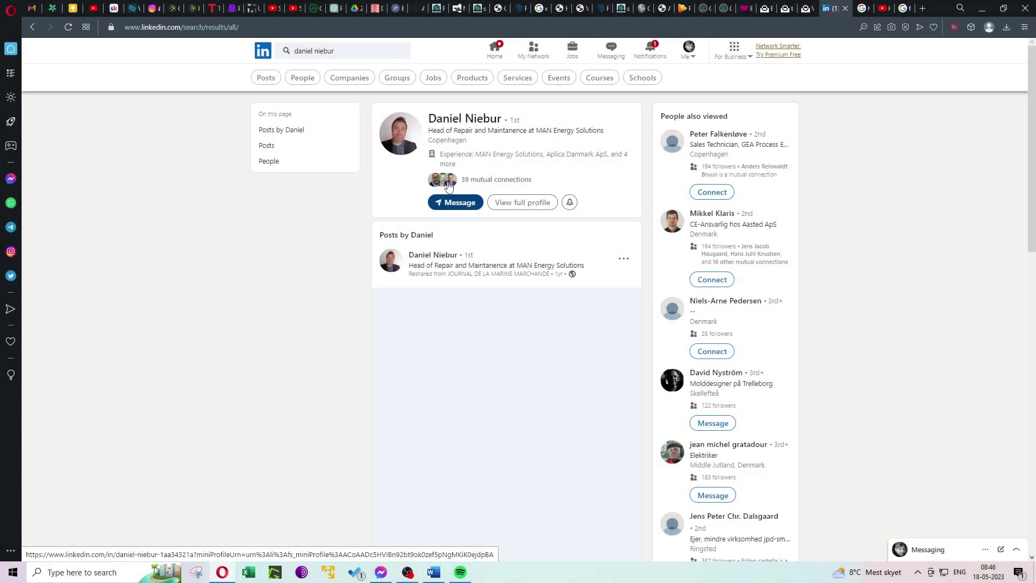
Step: Open the colleague's profile from the search results and show its More actions menu
click(460, 126)
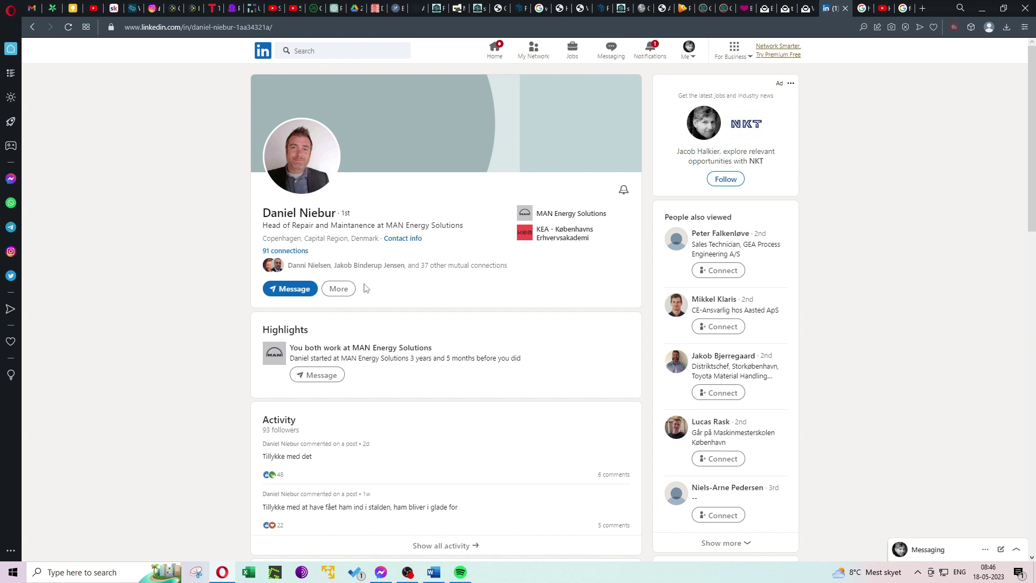
click(344, 292)
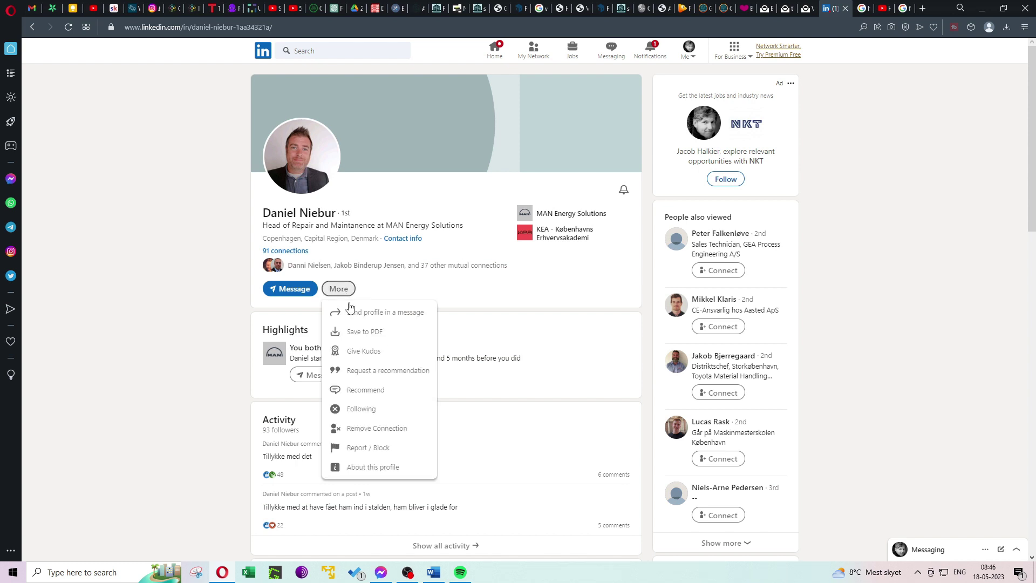
Step: Give the colleague Kudos with the Inspirational Leader award, shared in a post
click(373, 353)
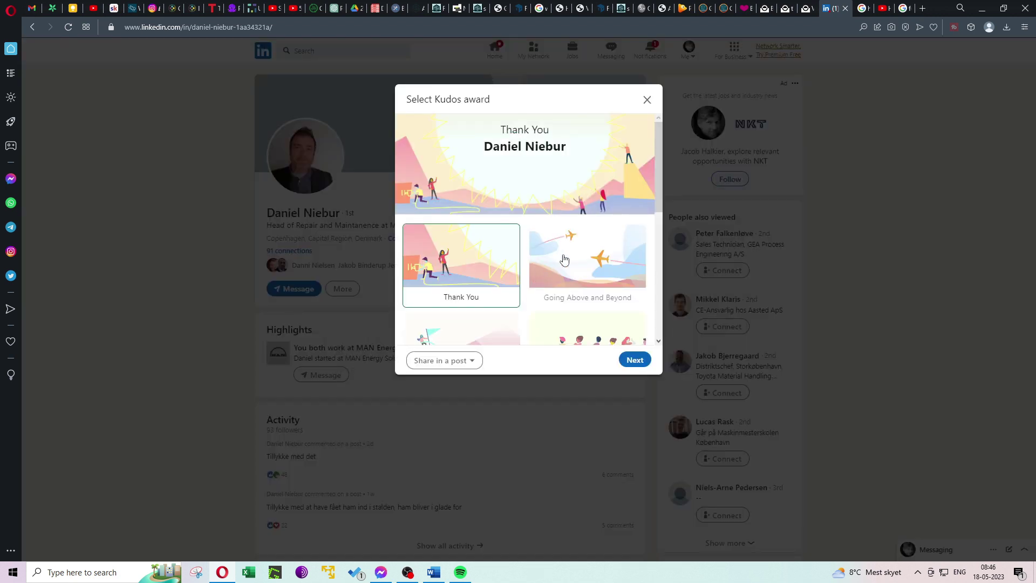
scroll(565, 261, down, 1)
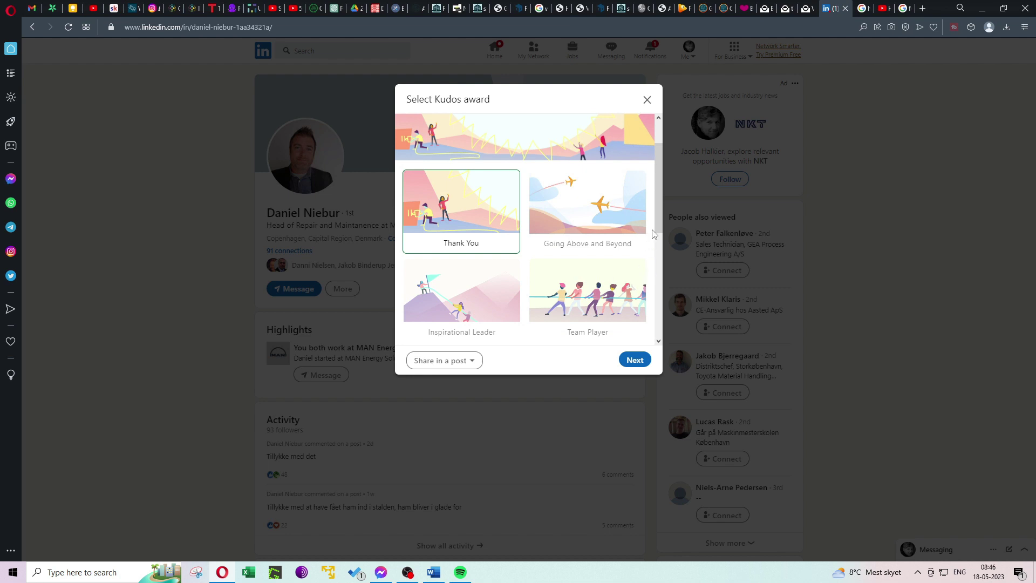
drag(659, 233, 660, 249)
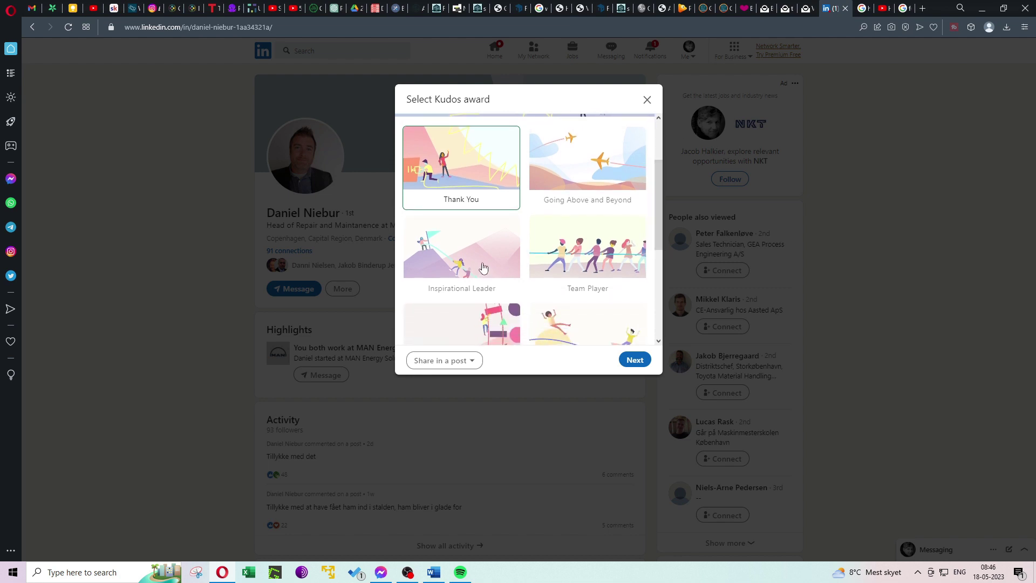
click(482, 268)
scroll(579, 295, down, 4)
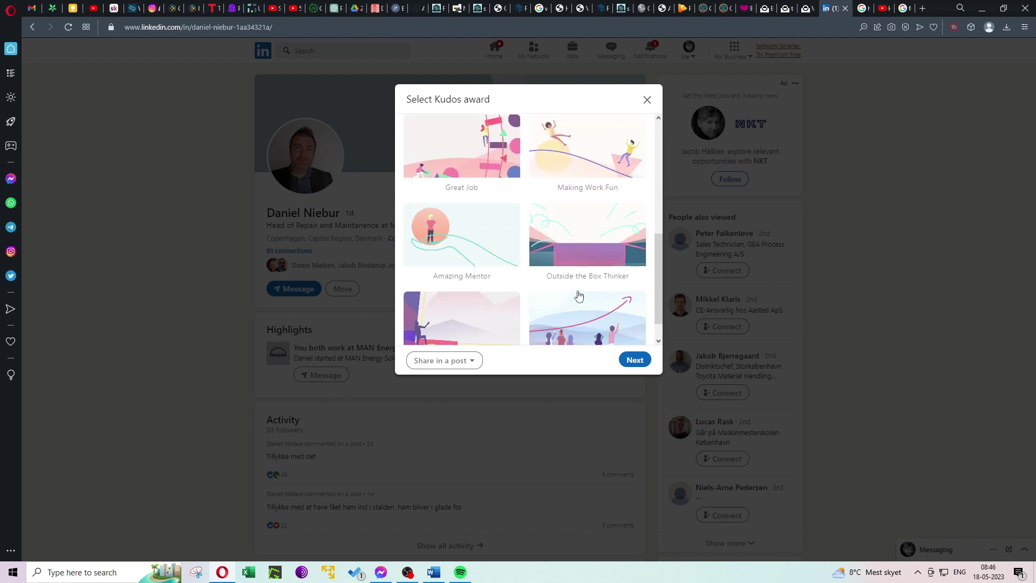
scroll(578, 296, down, 1)
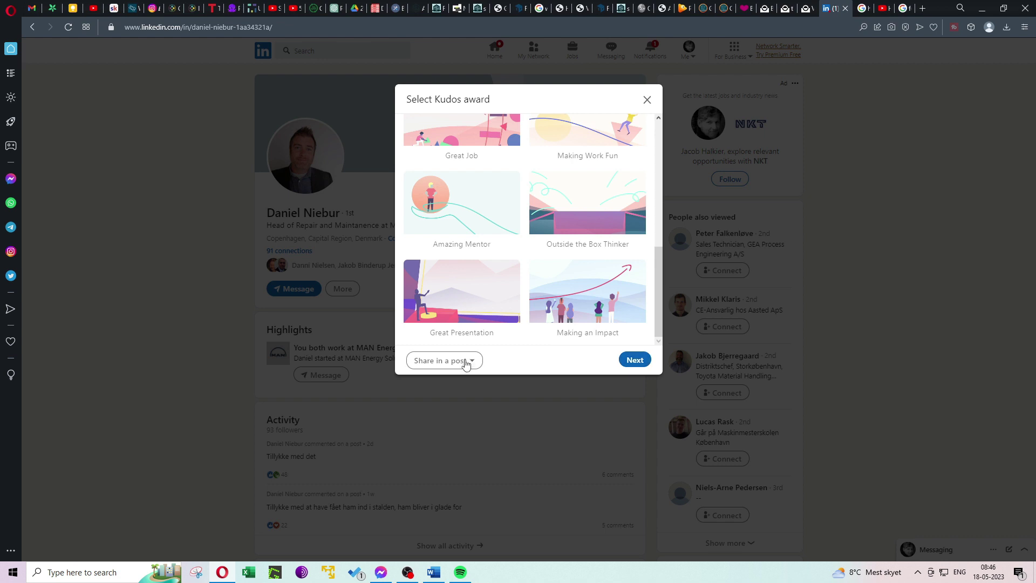
click(634, 360)
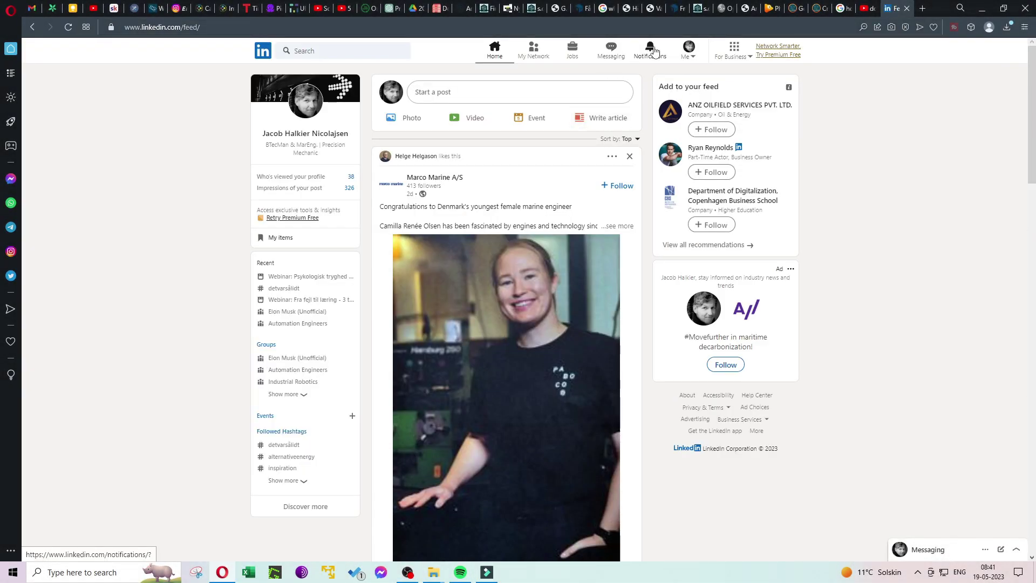
Step: Go to My Network and browse the full list of 407 connections
click(534, 51)
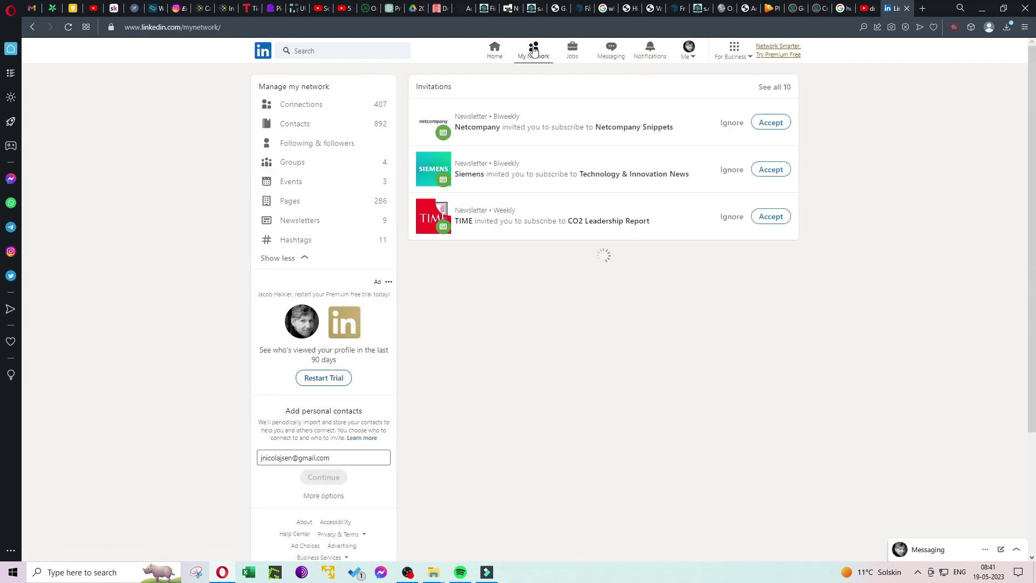
click(326, 108)
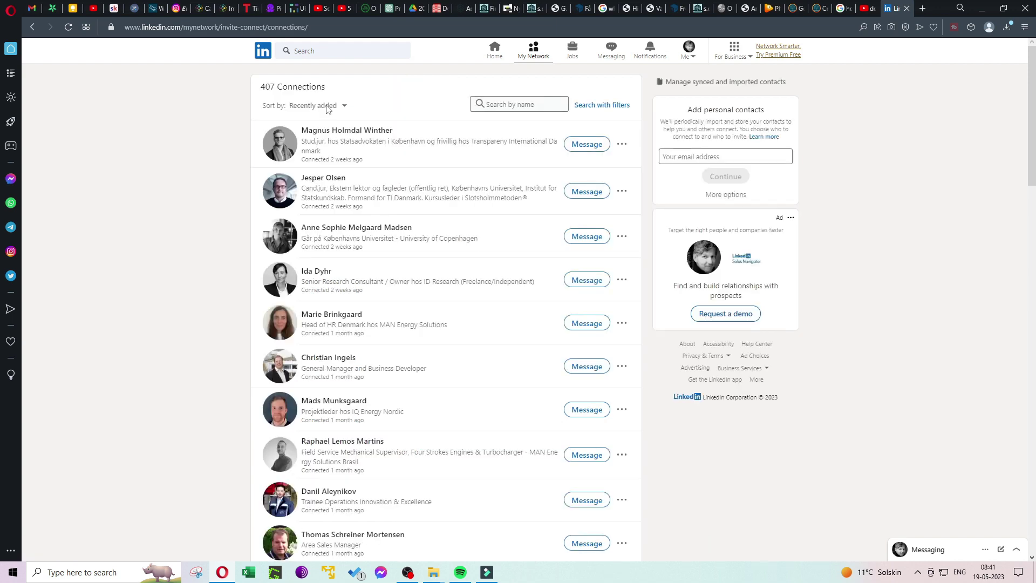
scroll(484, 215, down, 3)
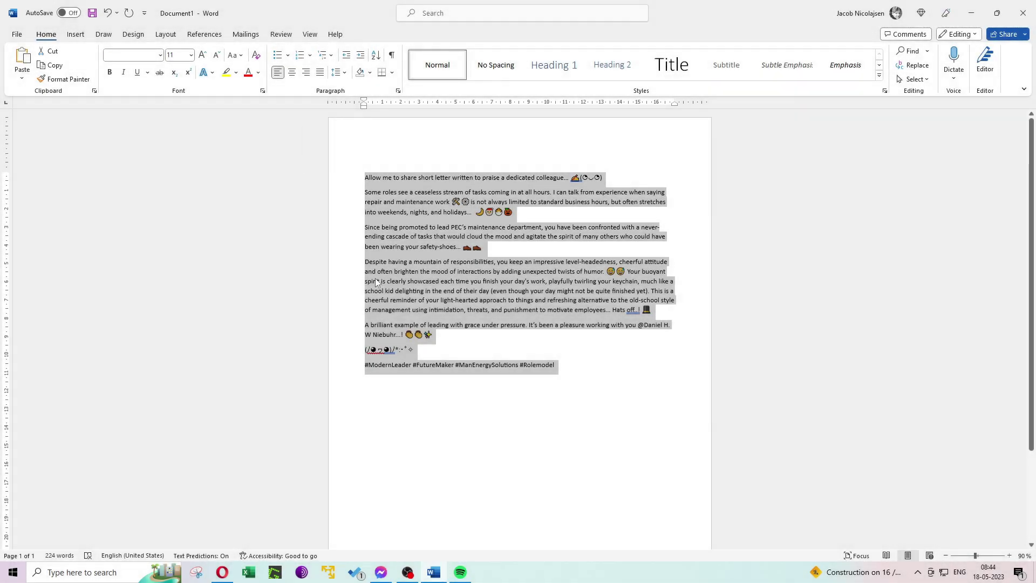
click(613, 395)
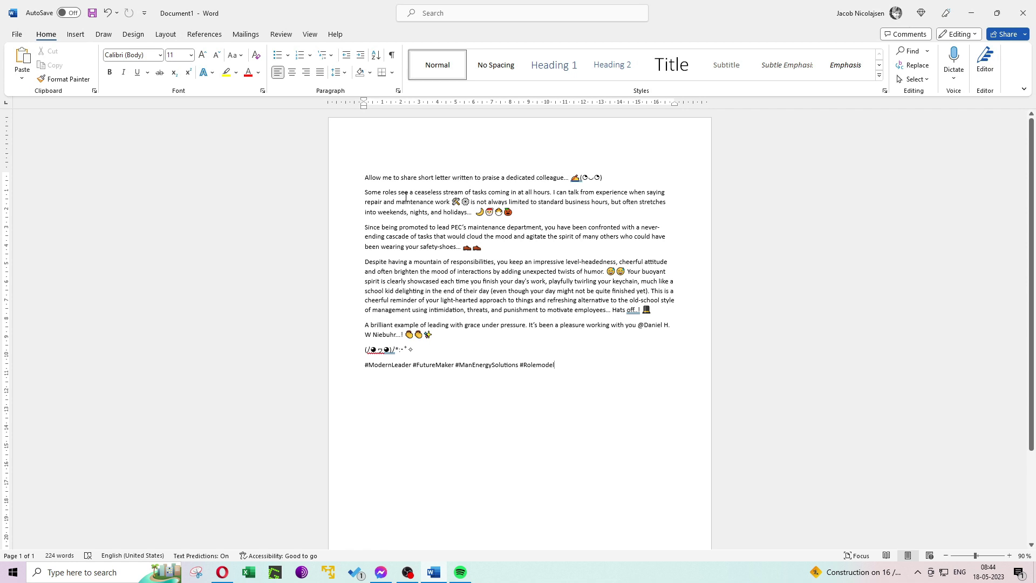
drag(537, 177, 682, 205)
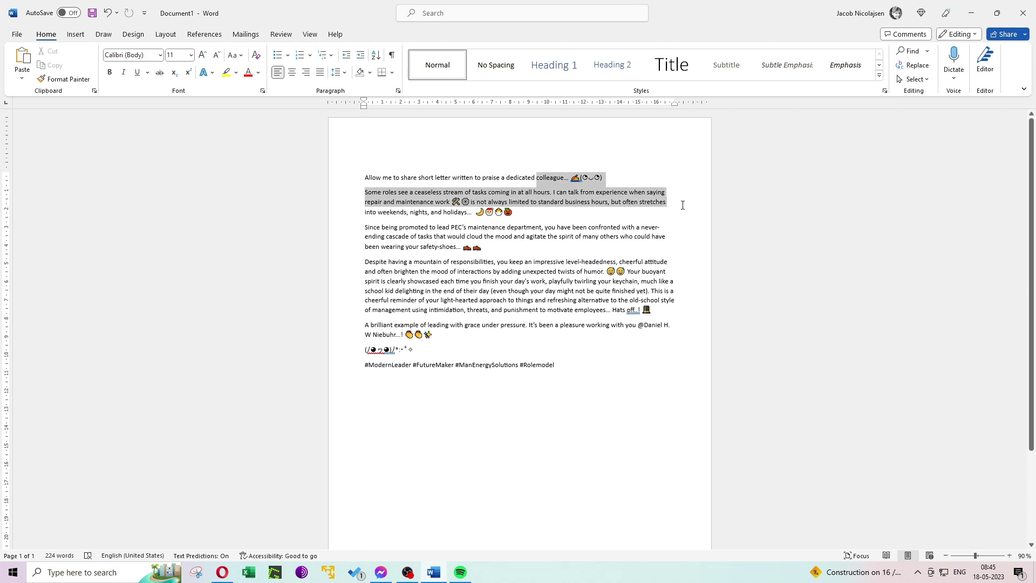
drag(682, 205, 649, 210)
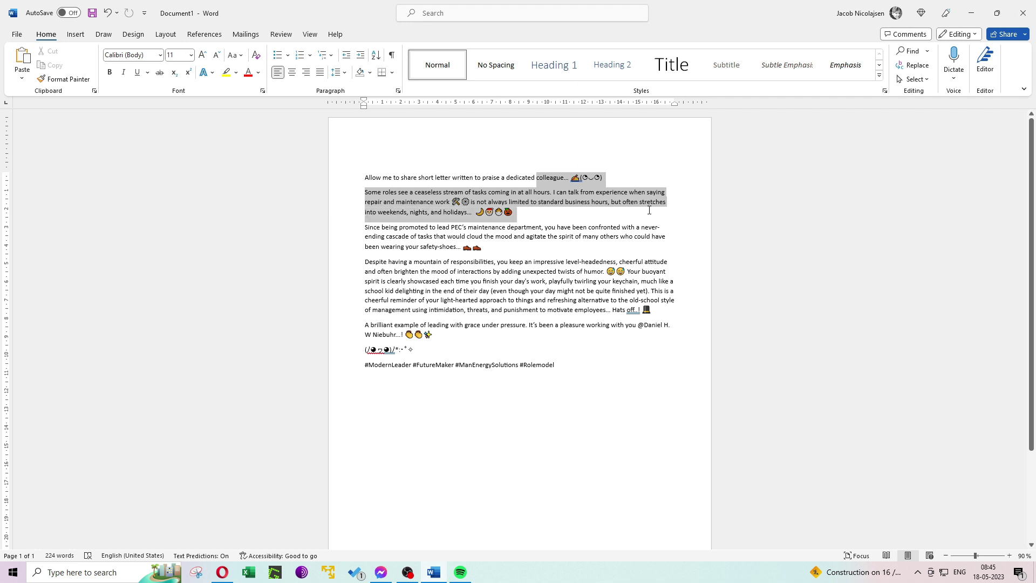
key(Right)
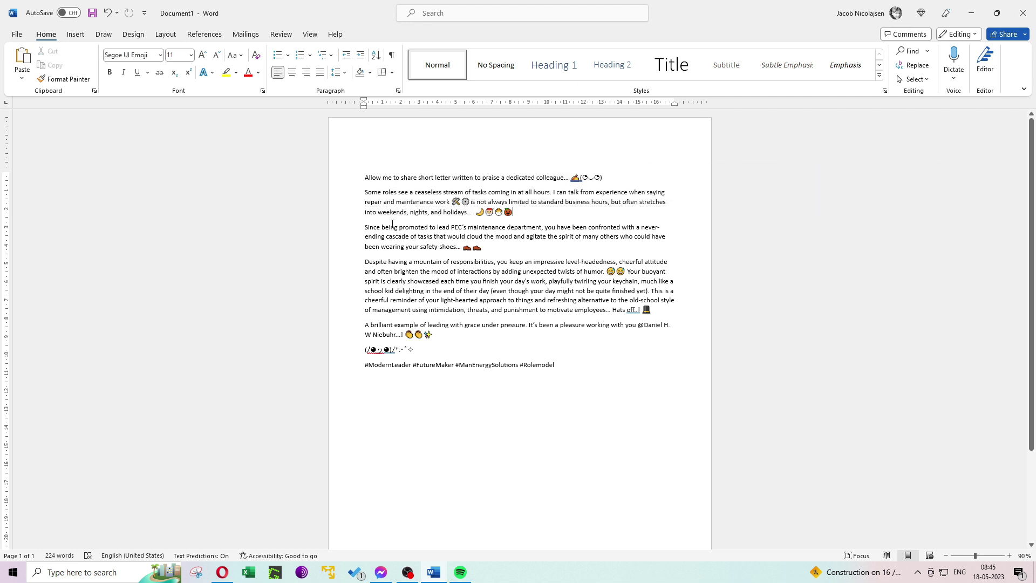
drag(365, 227, 516, 248)
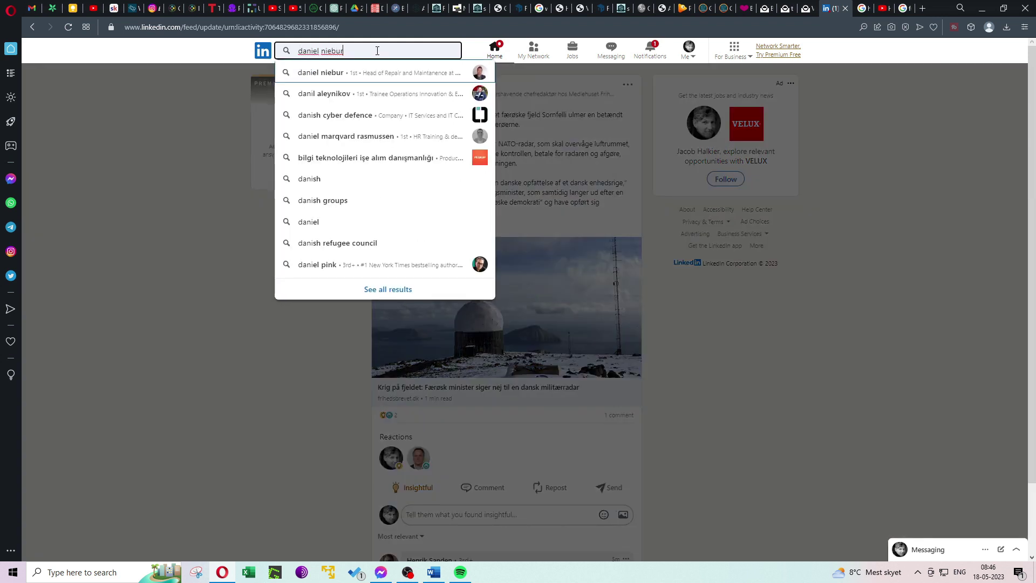
Step: Search for the colleague by name, open his full profile and show its More actions
key(Return)
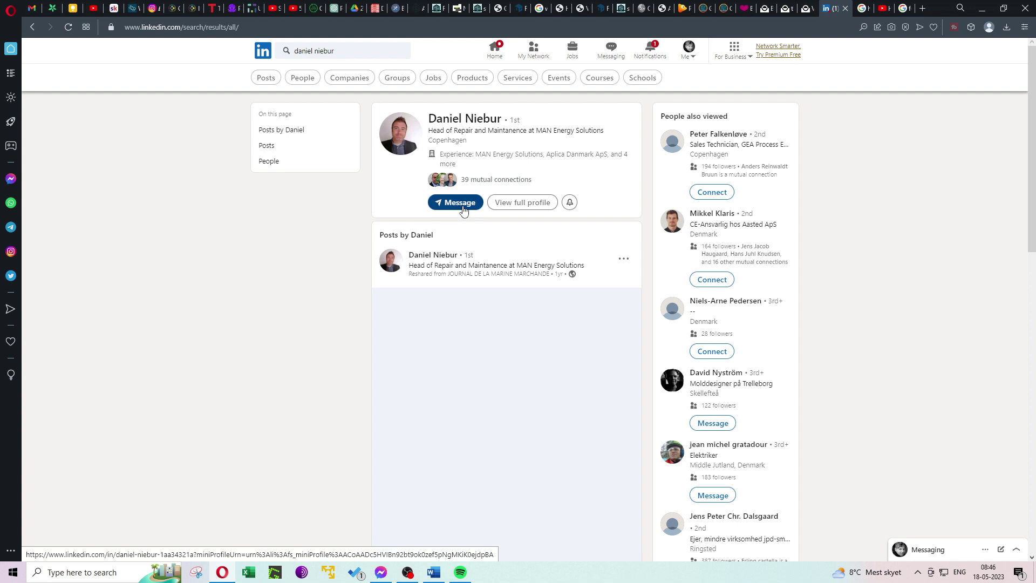
click(433, 147)
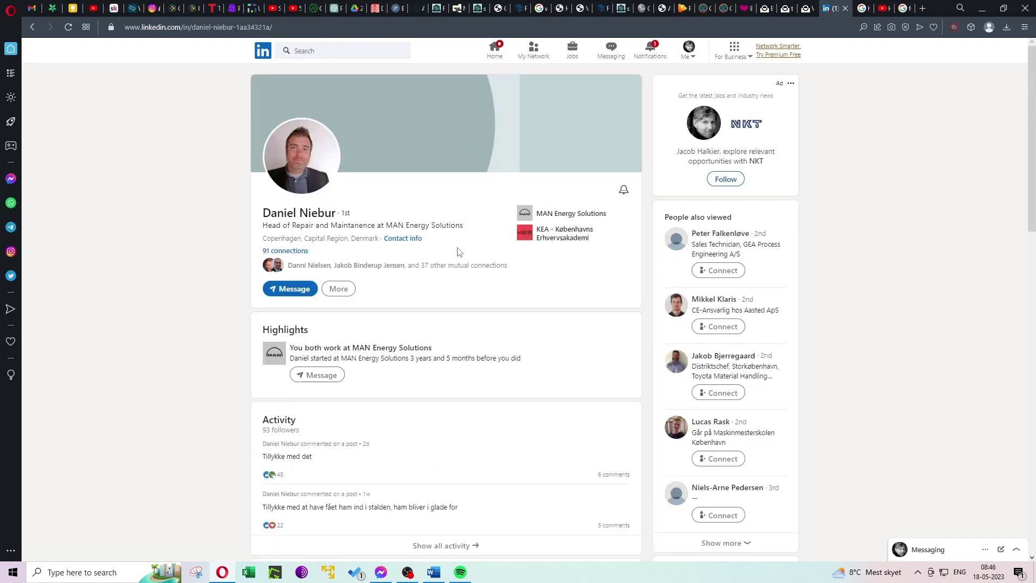
click(341, 292)
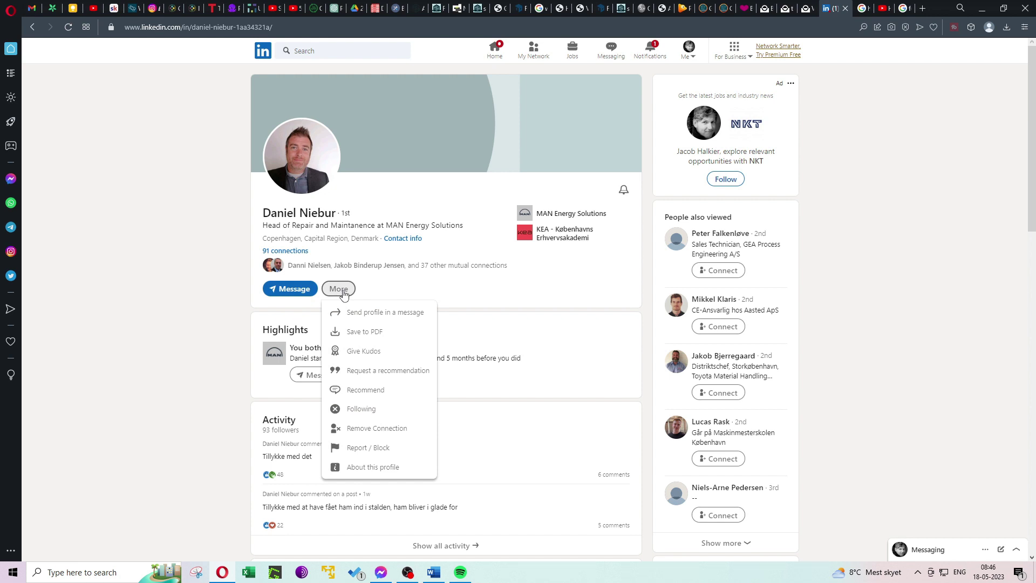
Step: Start Kudos for the colleague and select the Inspirational Leader award card
click(372, 354)
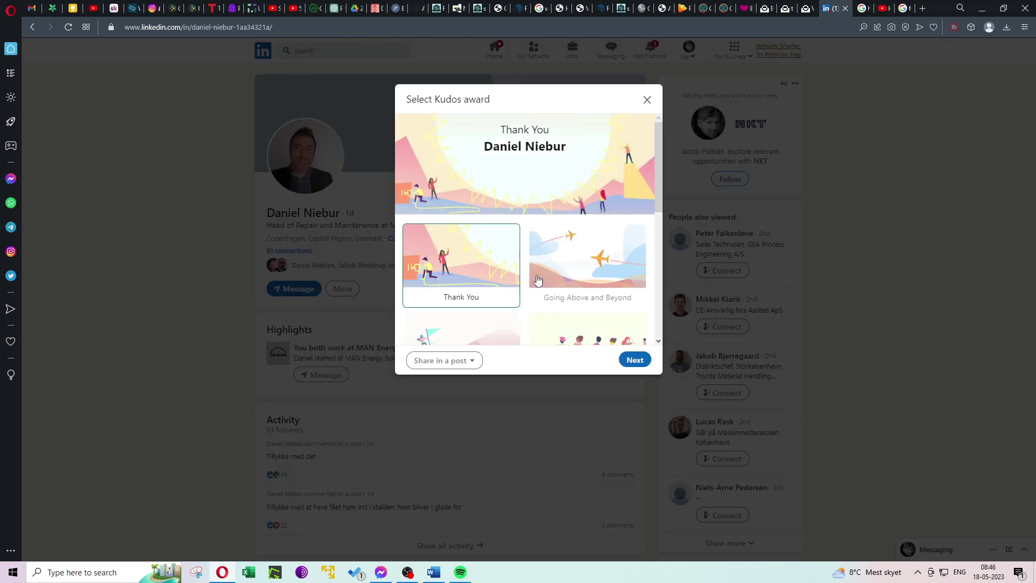
scroll(564, 262, down, 1)
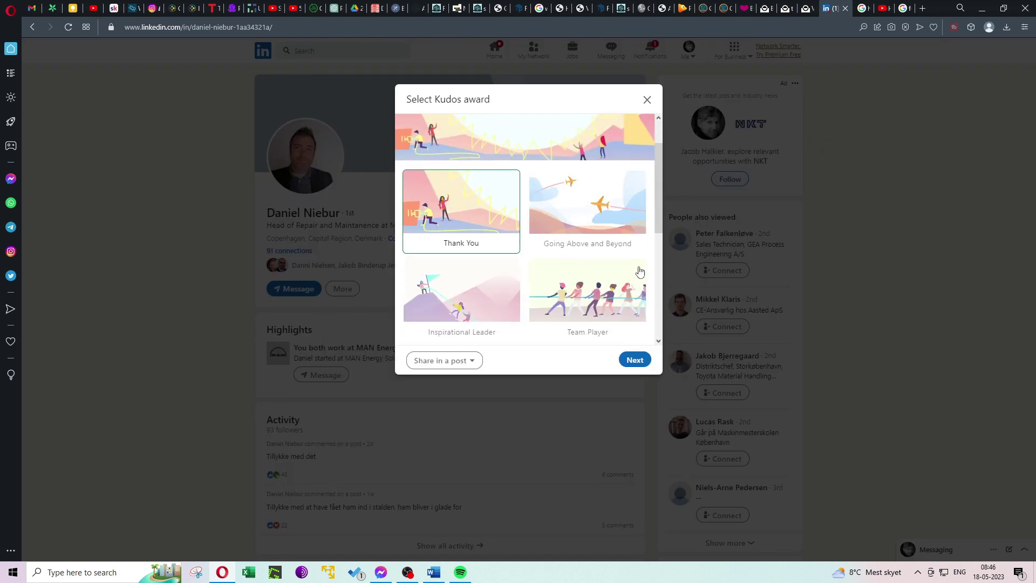
scroll(561, 264, down, 1)
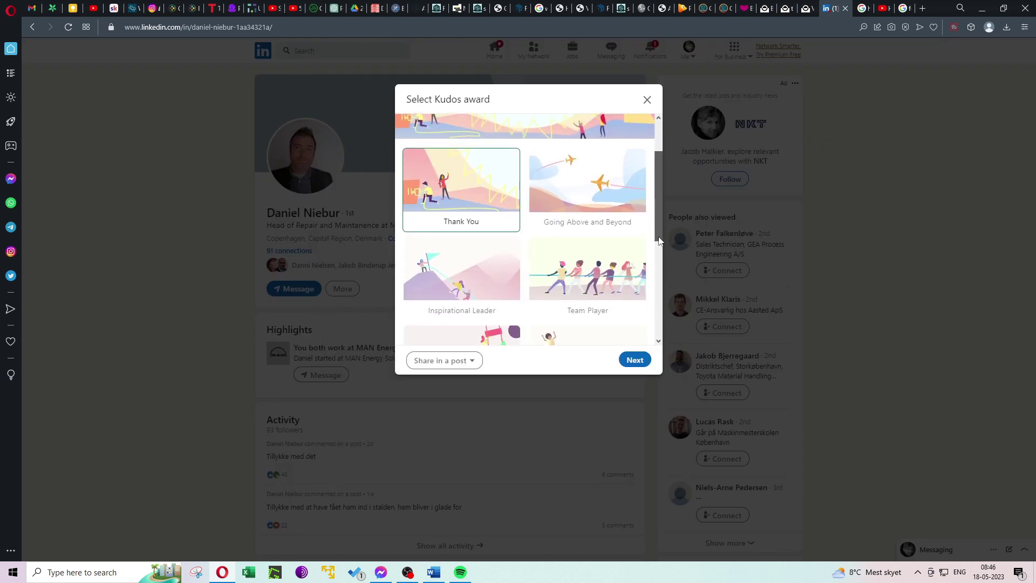
click(483, 268)
scroll(576, 295, down, 2)
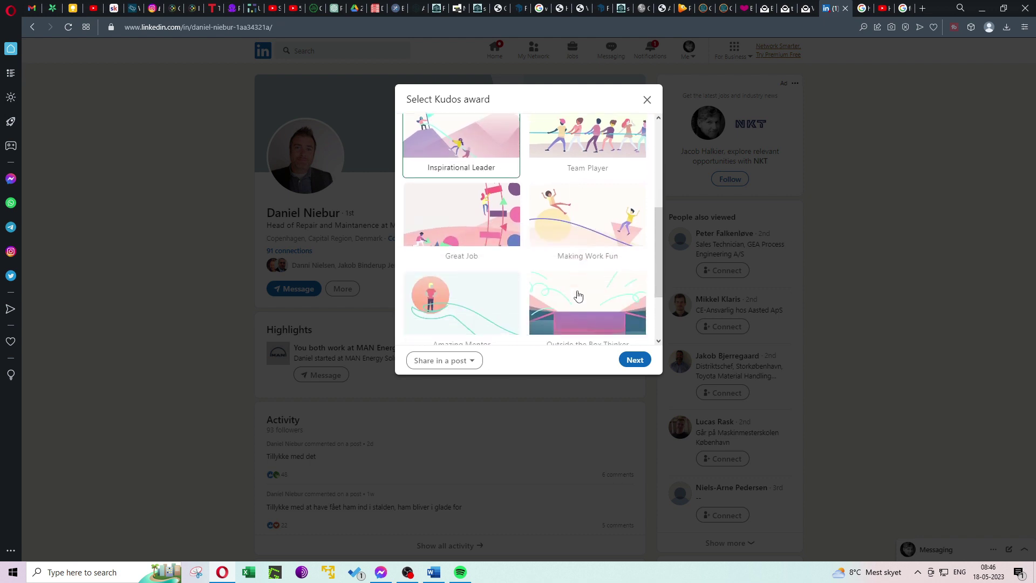
scroll(577, 295, down, 2)
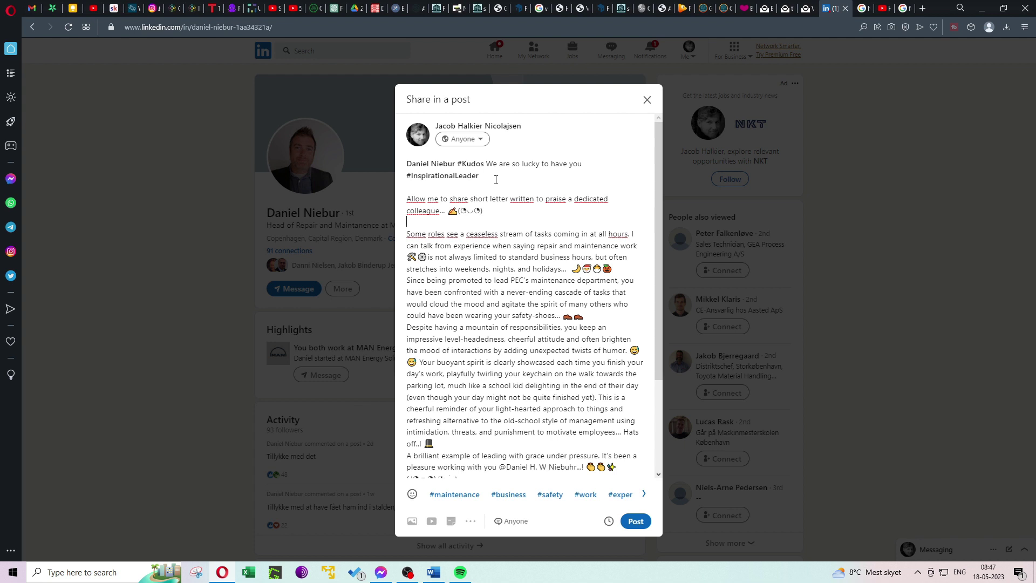
Step: Delete the auto-added name, #Kudos and #InspirationalLeader opening line, and @-mention the colleague at the end
drag(494, 178, 486, 160)
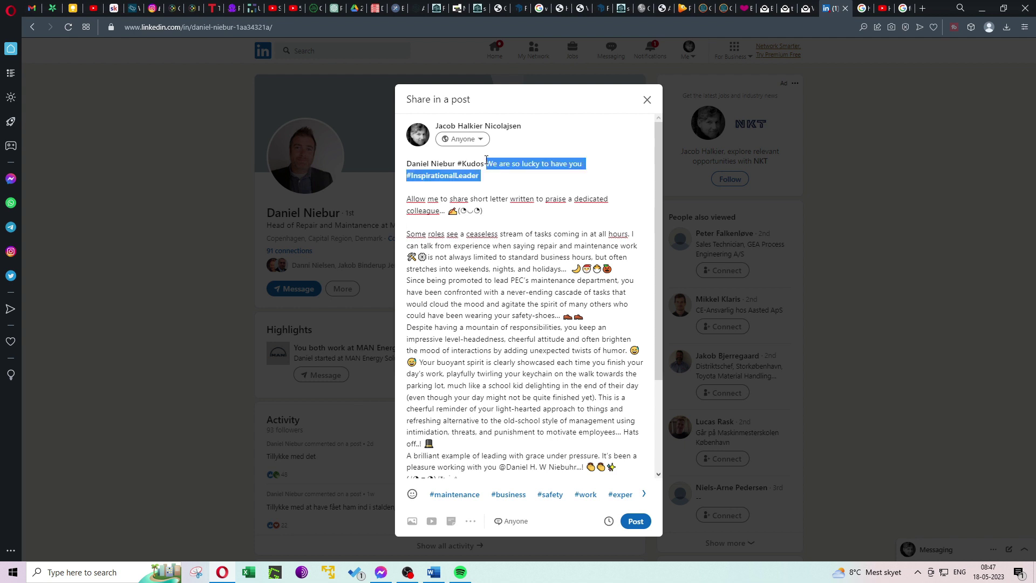
key(BackSpace)
drag(406, 163, 369, 168)
key(BackSpace)
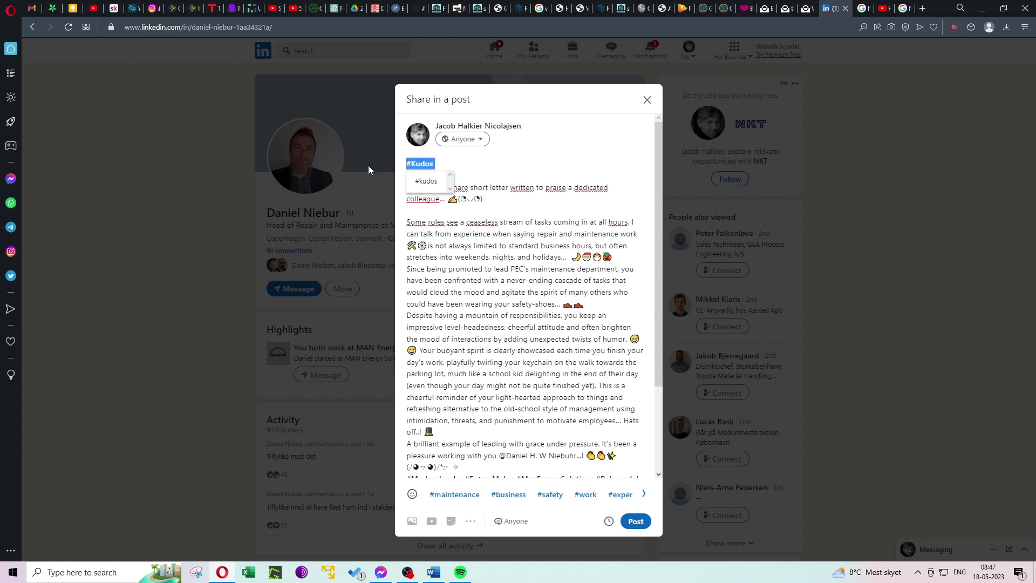
key(BackSpace)
key(Delete)
key(Delete)
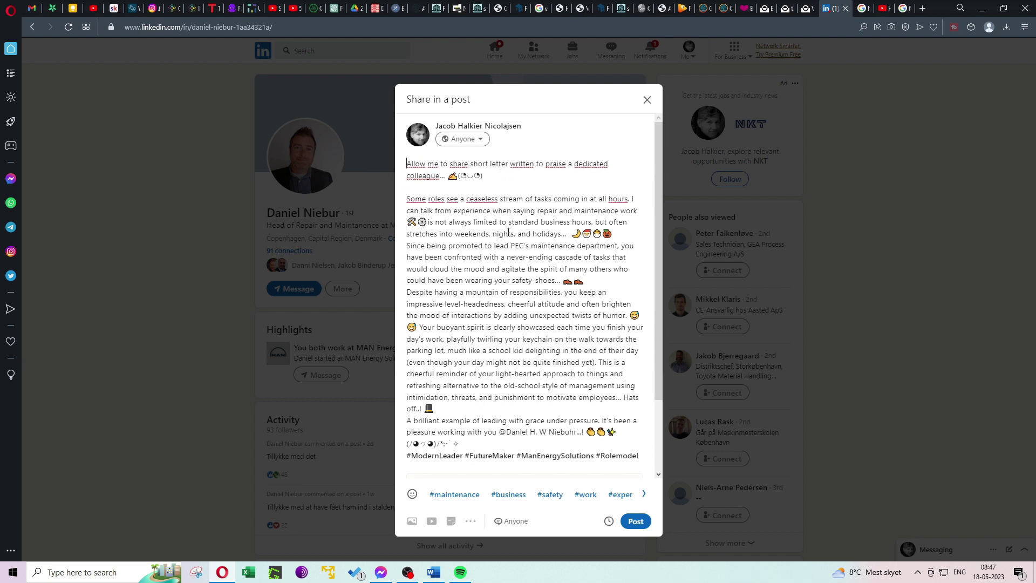
scroll(512, 233, down, 2)
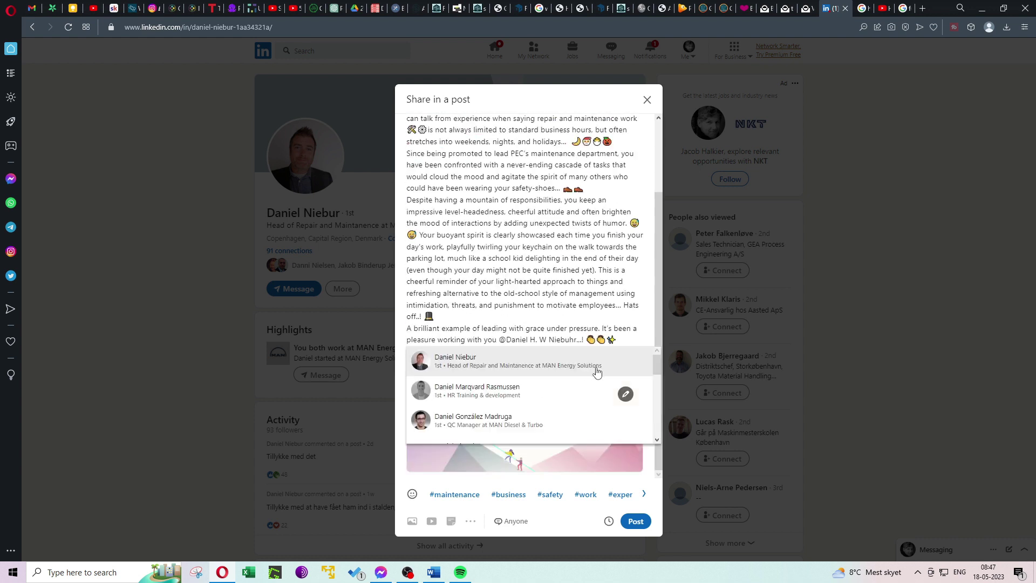
click(521, 368)
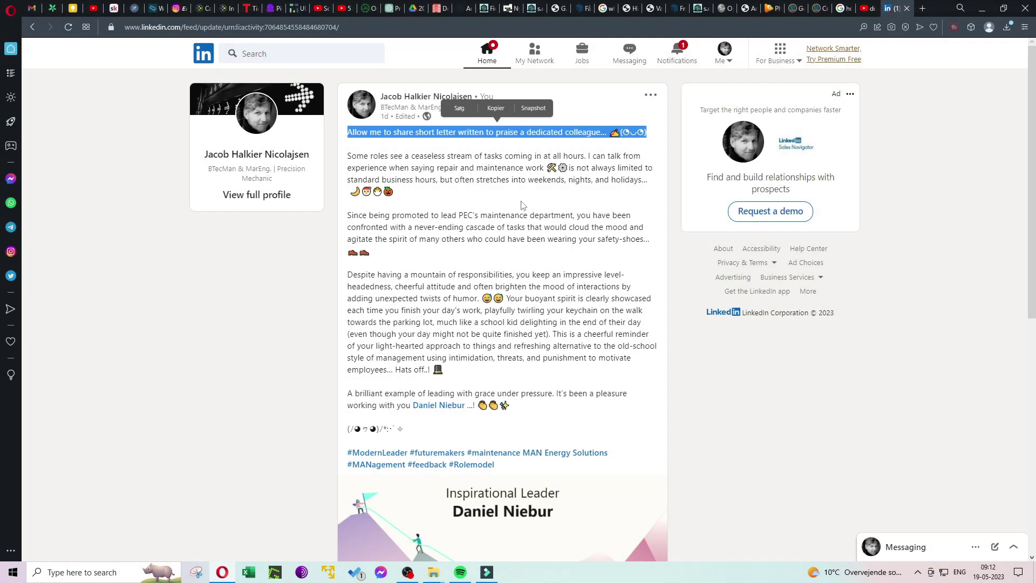
Step: Read through the post's second paragraph and the maintenance department promotion paragraph
click(523, 206)
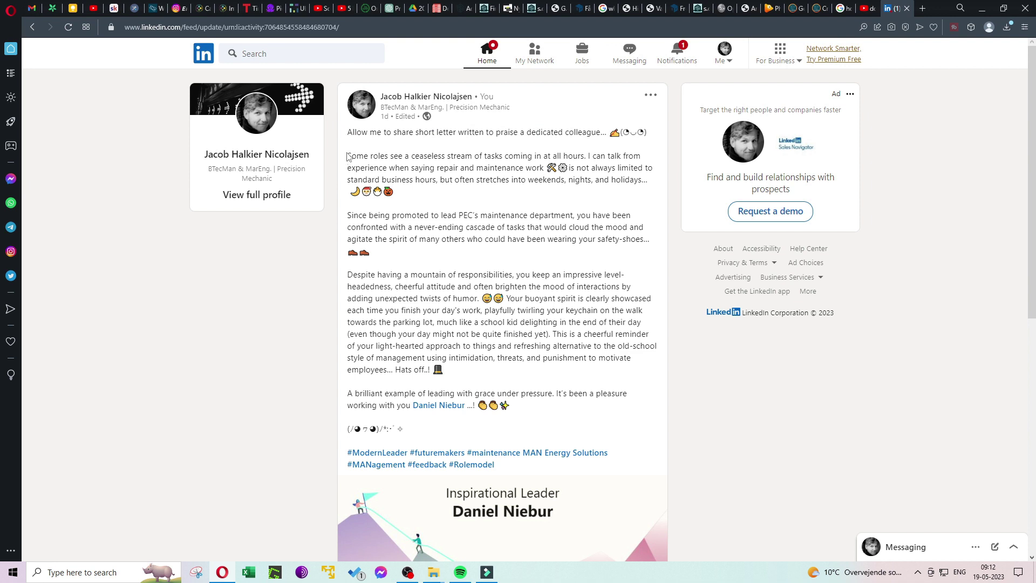
scroll(350, 161, down, 2)
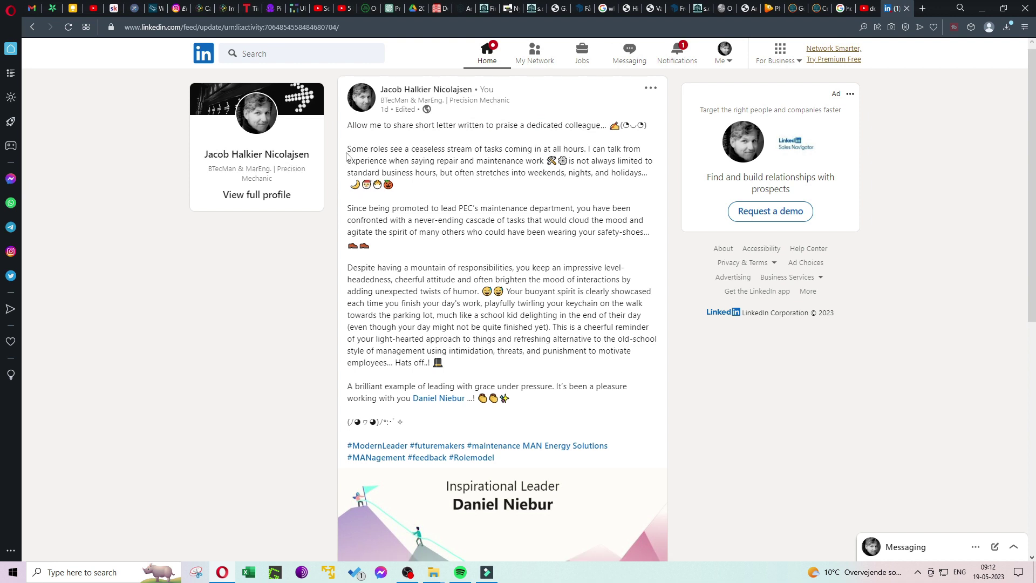
scroll(353, 194, up, 2)
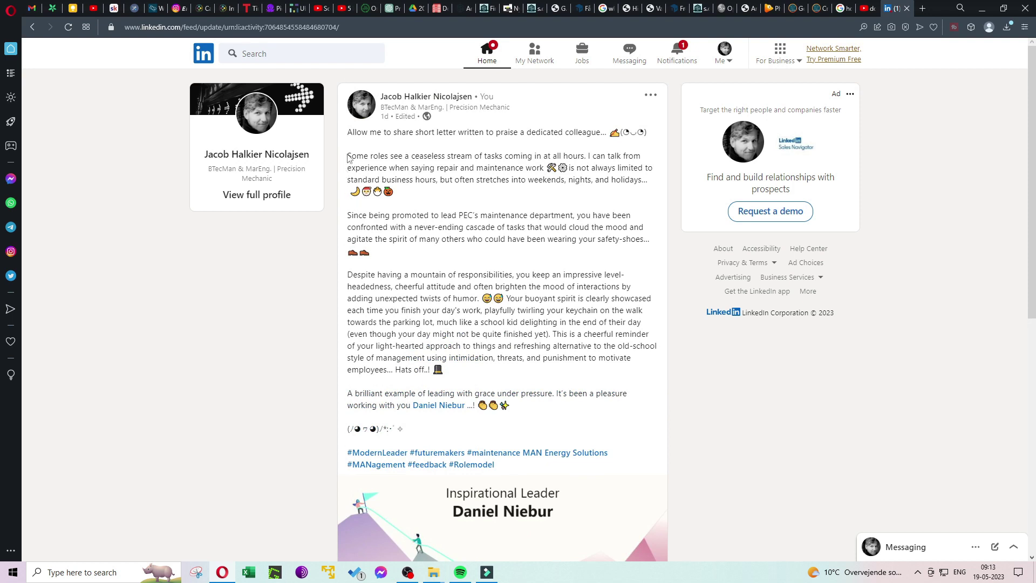
drag(347, 156, 570, 169)
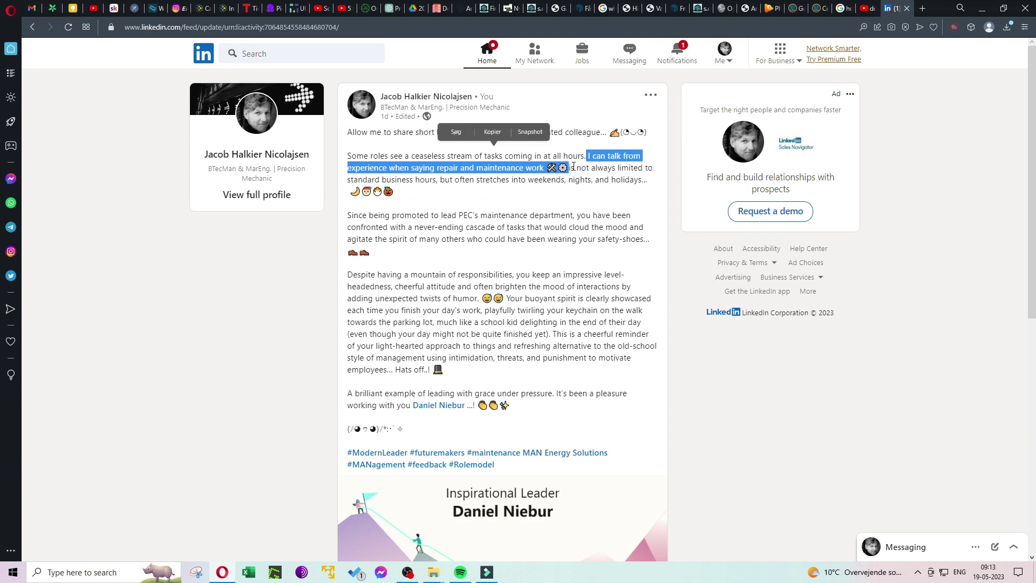
click(613, 170)
drag(378, 180, 652, 190)
click(651, 190)
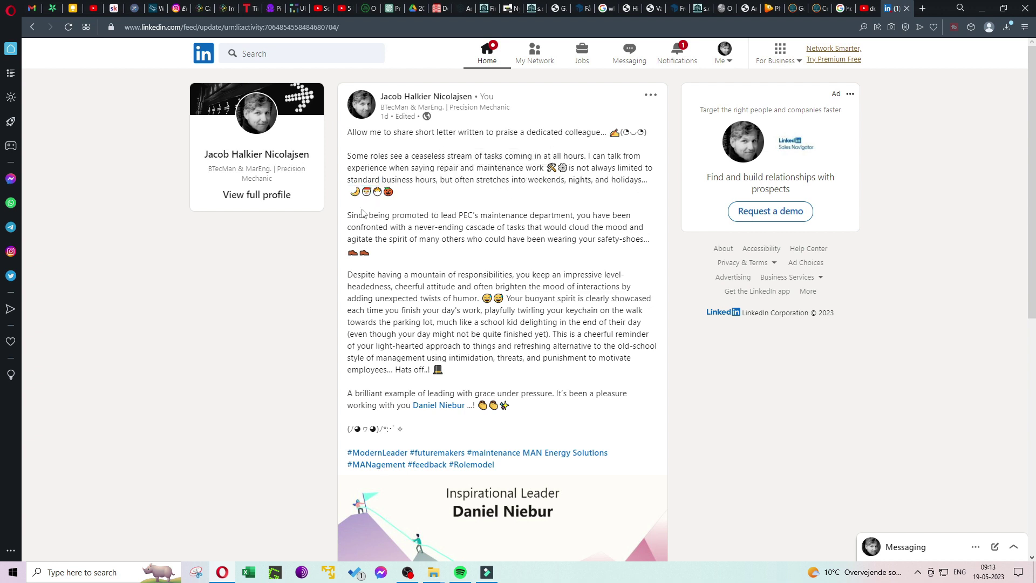
drag(348, 216, 398, 254)
click(397, 253)
Step: Read the rest of the letter, from the humour paragraph to the closing thanks
drag(348, 279, 640, 292)
click(639, 292)
drag(652, 296, 642, 327)
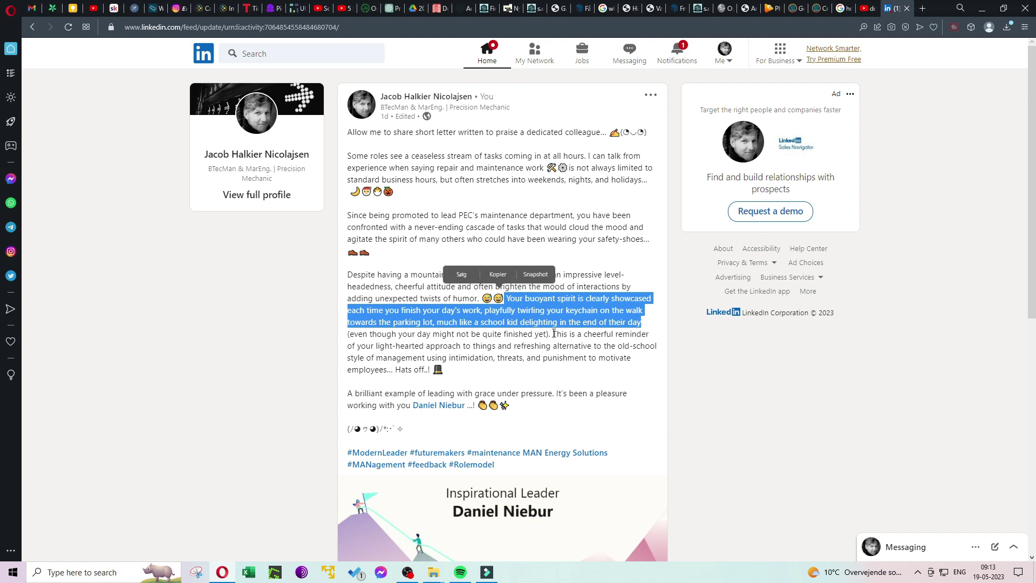
drag(548, 334, 658, 351)
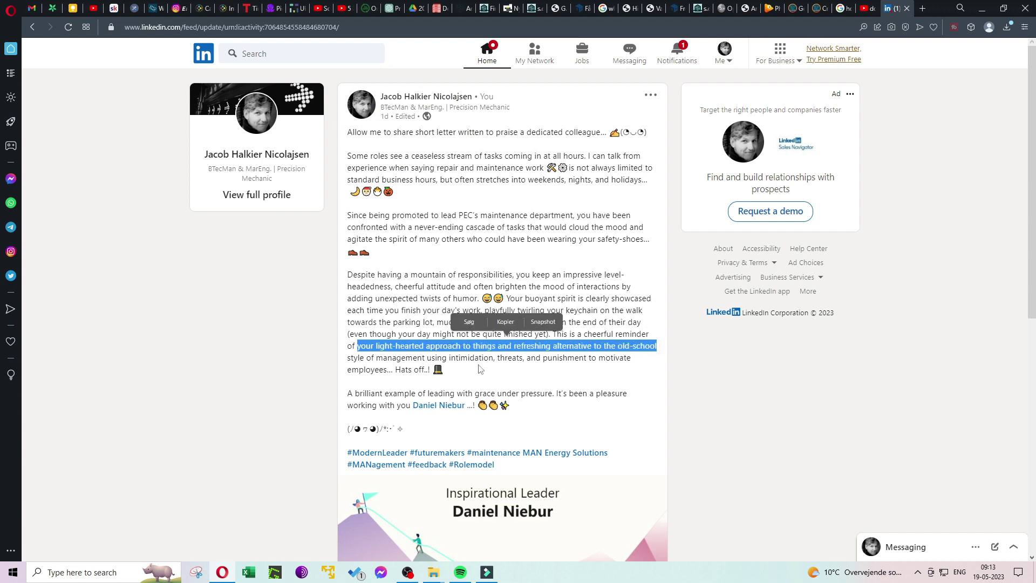
drag(361, 358, 612, 371)
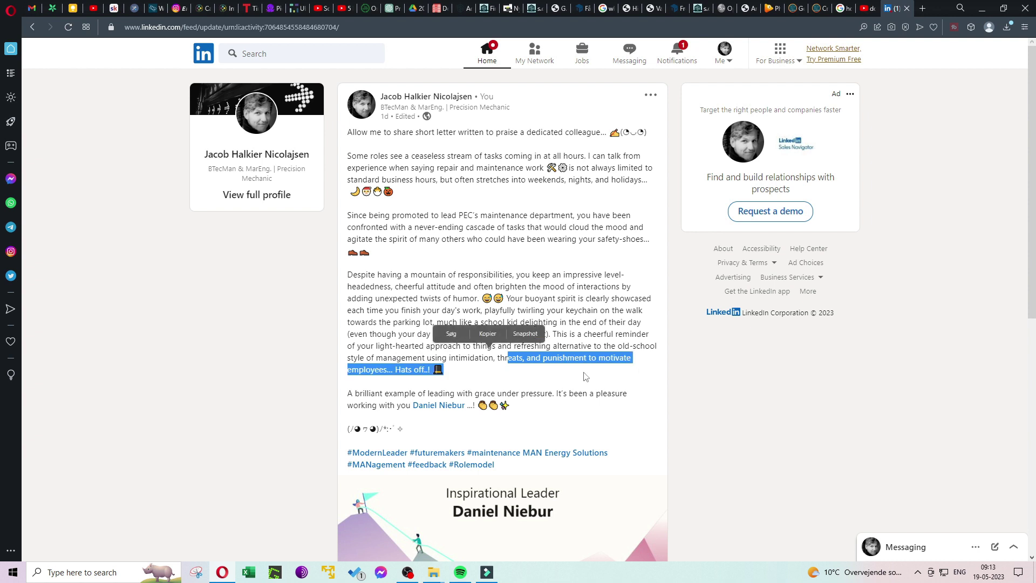
click(454, 367)
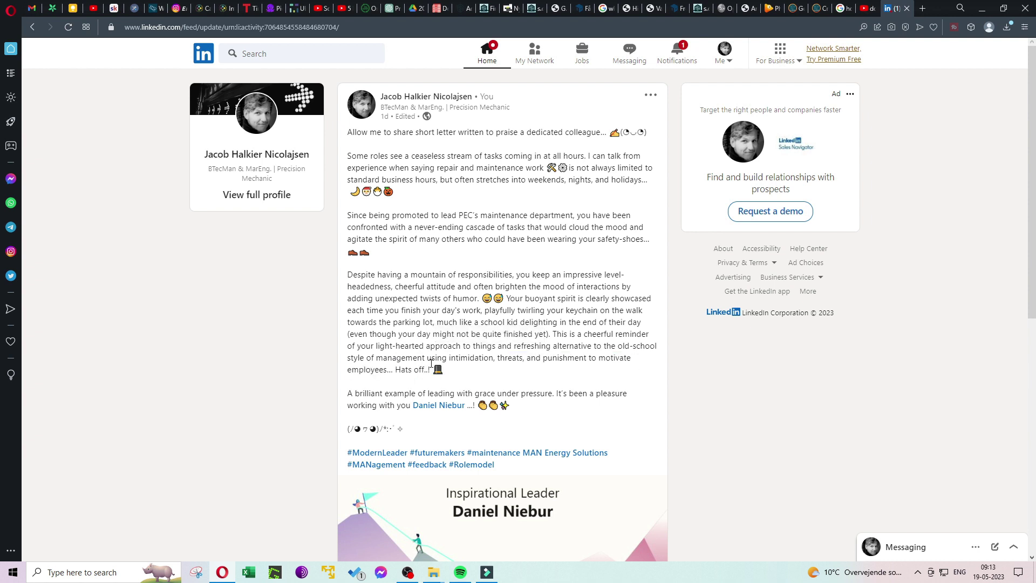
scroll(450, 365, down, 1)
drag(347, 340, 372, 340)
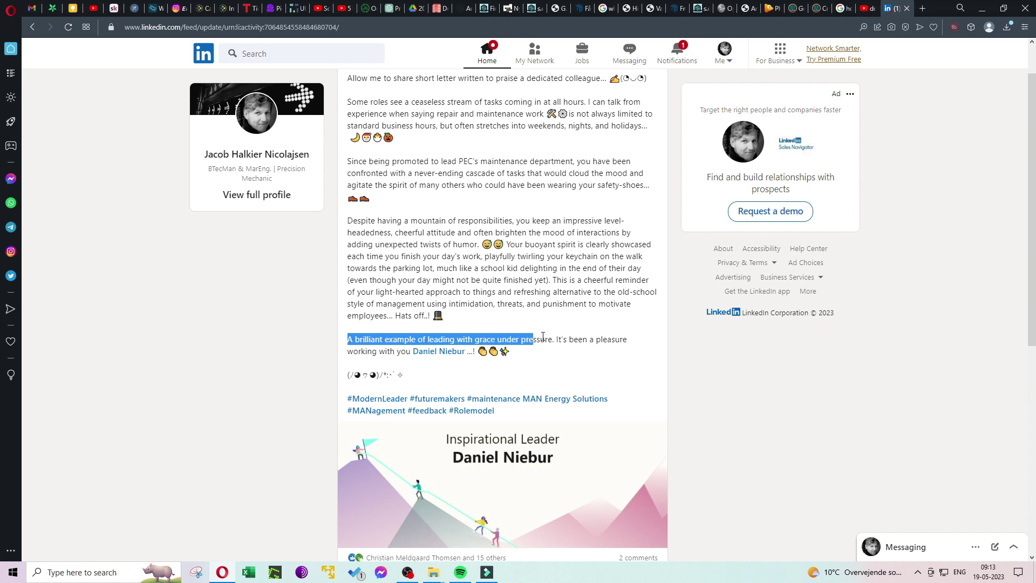
drag(543, 336, 629, 349)
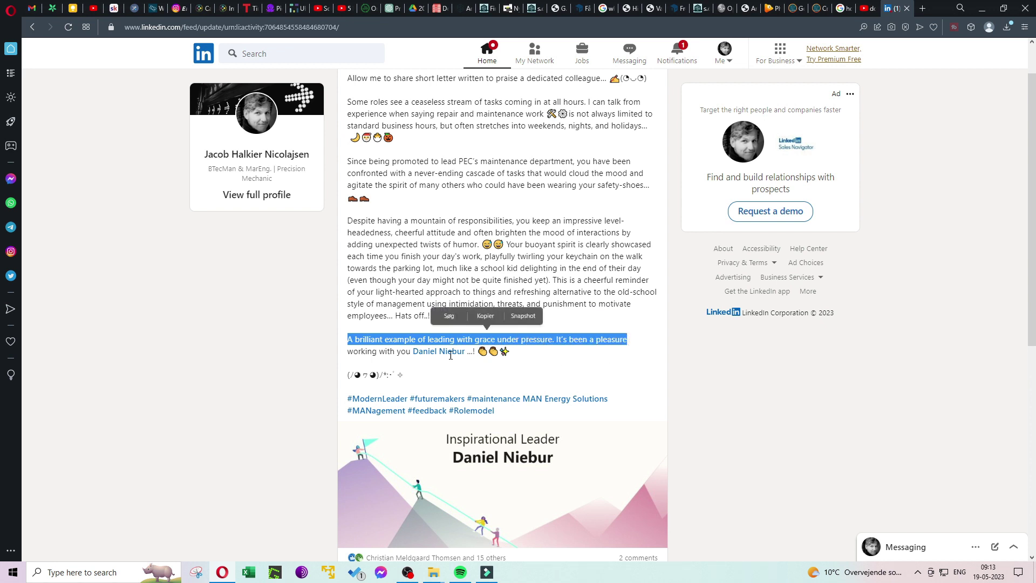
drag(348, 353, 537, 361)
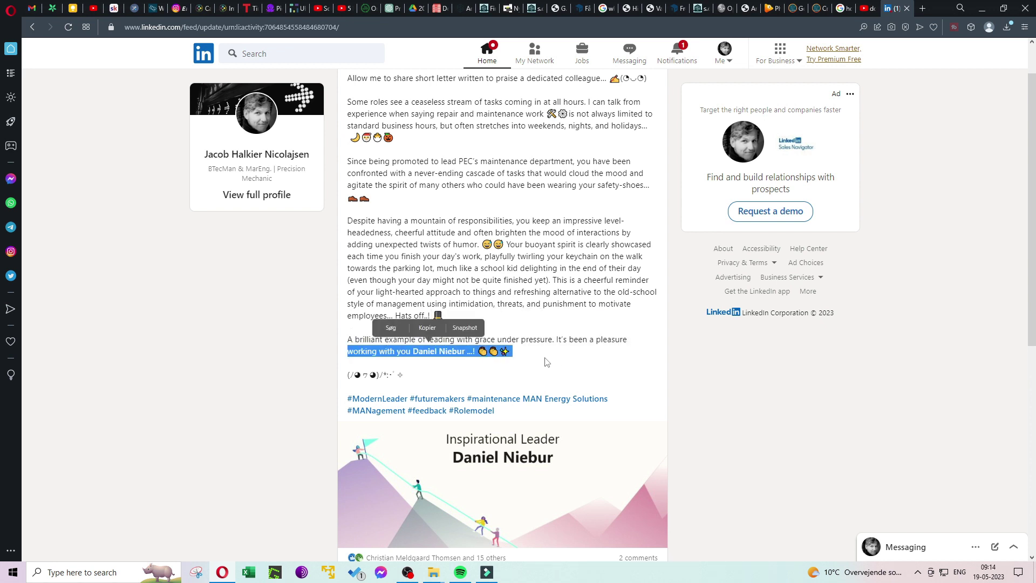
scroll(546, 361, down, 1)
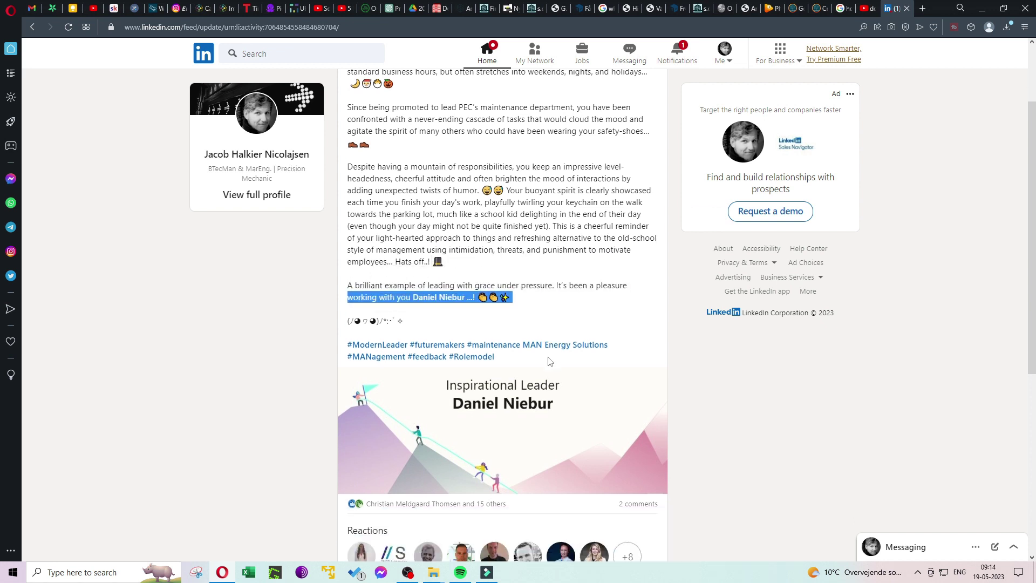
click(514, 362)
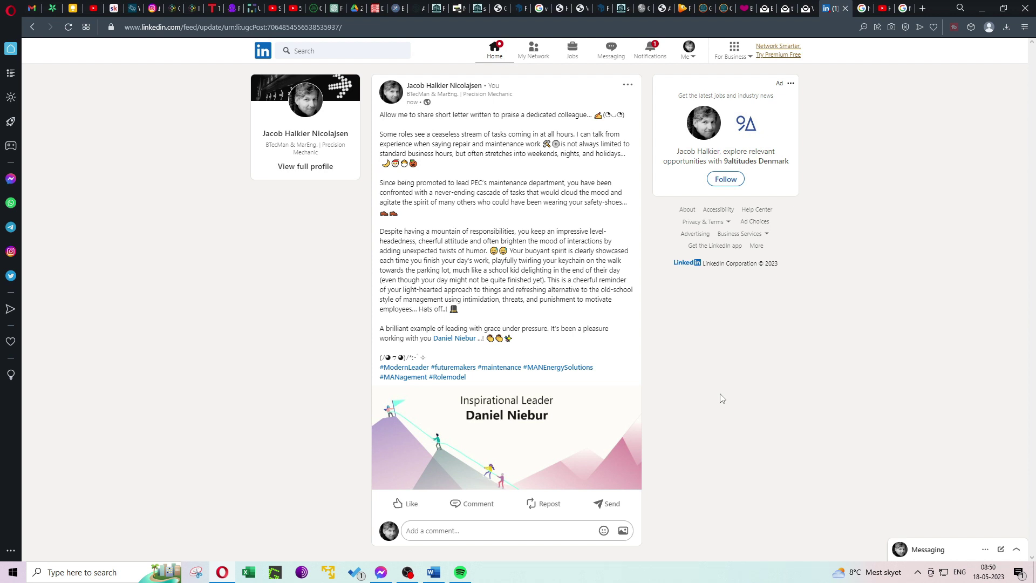
drag(381, 183, 635, 216)
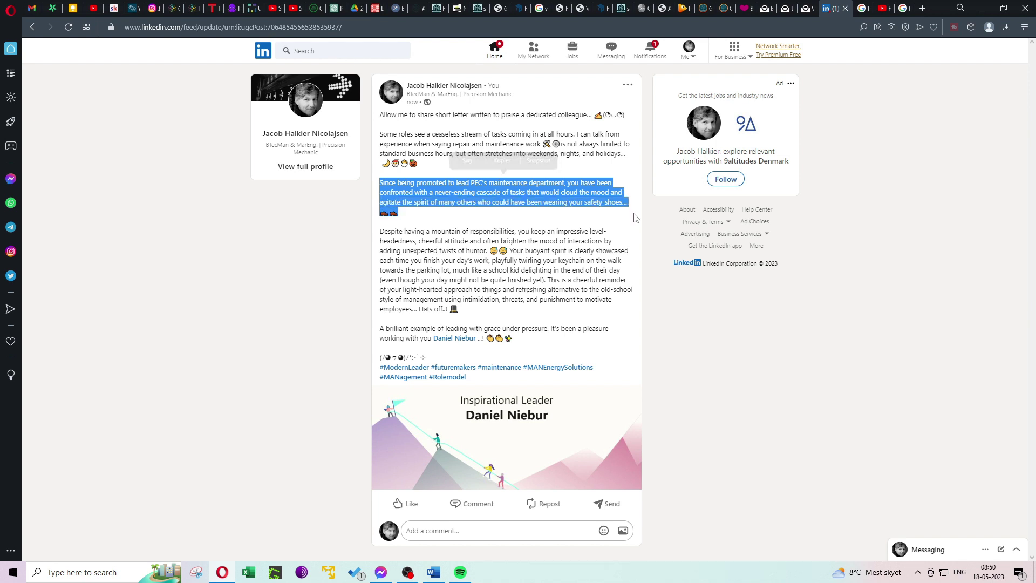
click(635, 216)
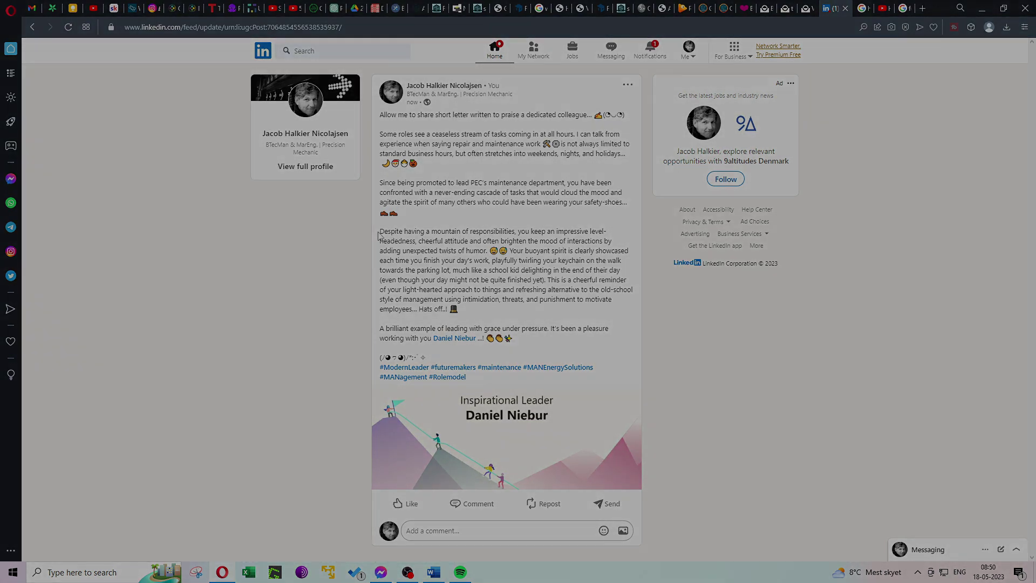